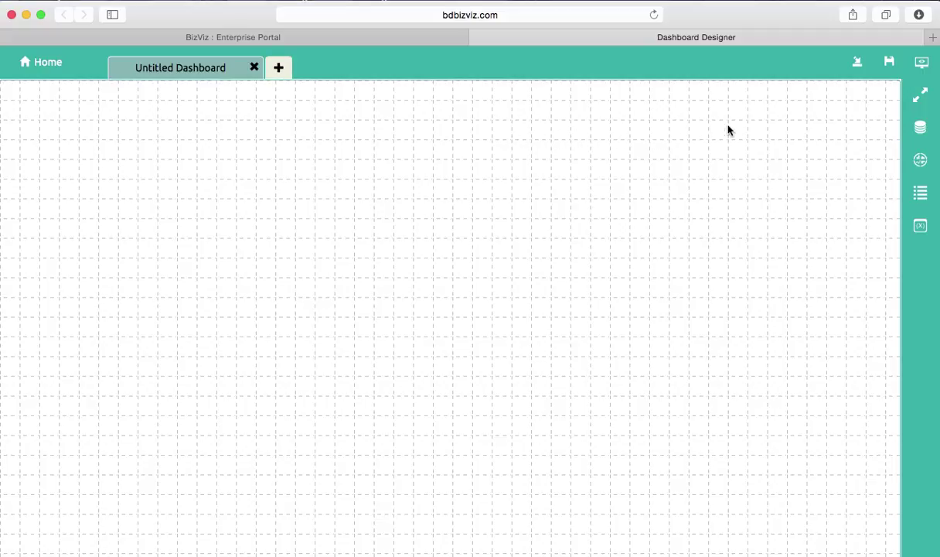
# Create an Excel data connection and name it ComboBox
pyautogui.click(922, 129)
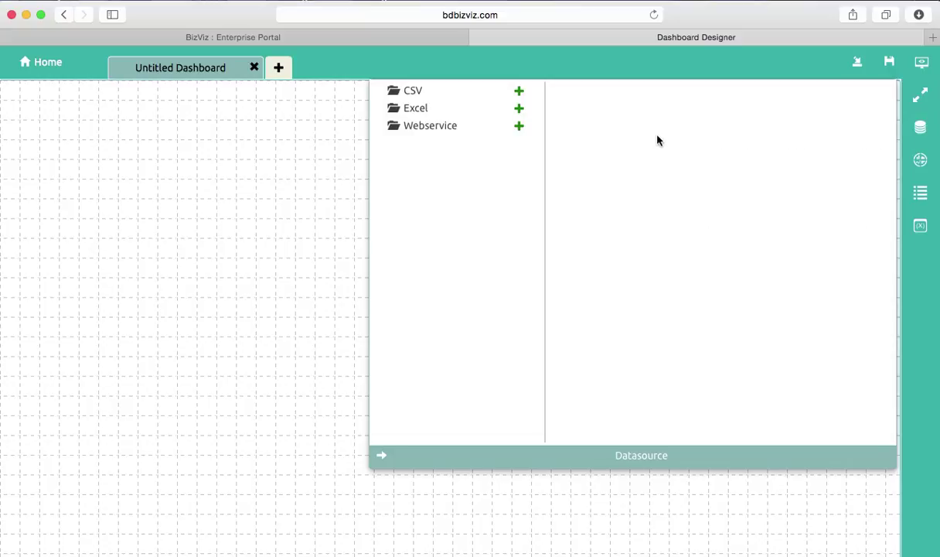
pyautogui.click(520, 112)
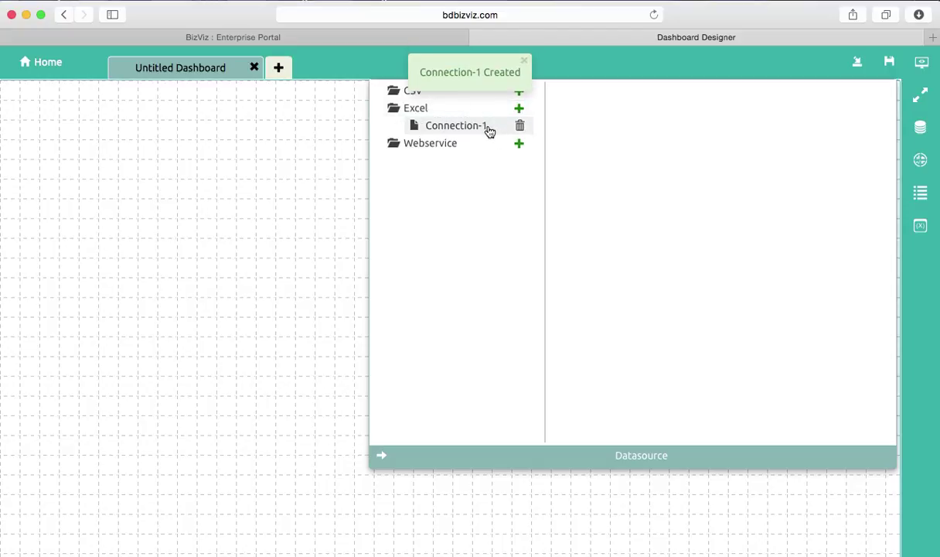
pyautogui.click(457, 125)
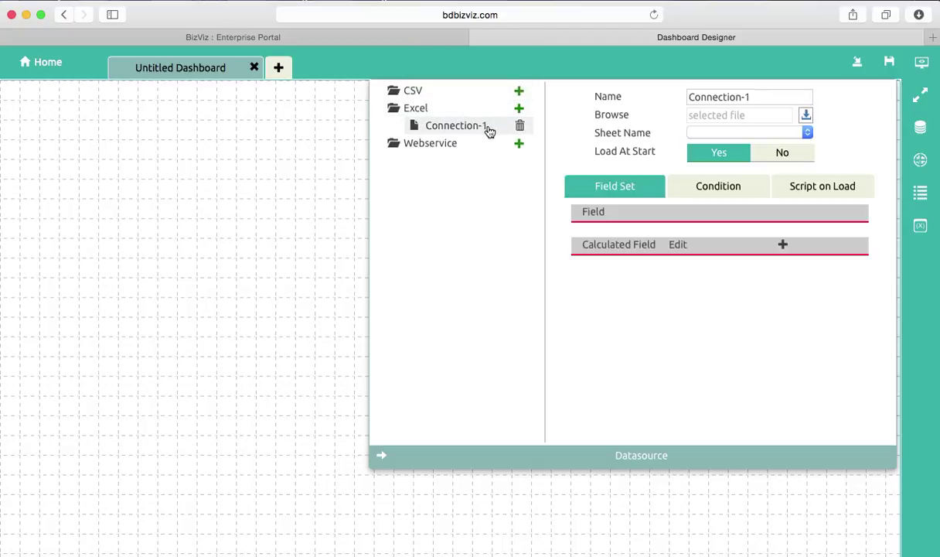
pyautogui.click(759, 94)
pyautogui.press('BackSpace')
pyautogui.press('BackSpace')
pyautogui.press('BackSpace')
pyautogui.press('BackSpace')
pyautogui.press('BackSpace')
pyautogui.press('BackSpace')
pyautogui.press('BackSpace')
pyautogui.press('BackSpace')
pyautogui.press('BackSpace')
pyautogui.press('BackSpace')
pyautogui.press('BackSpace')
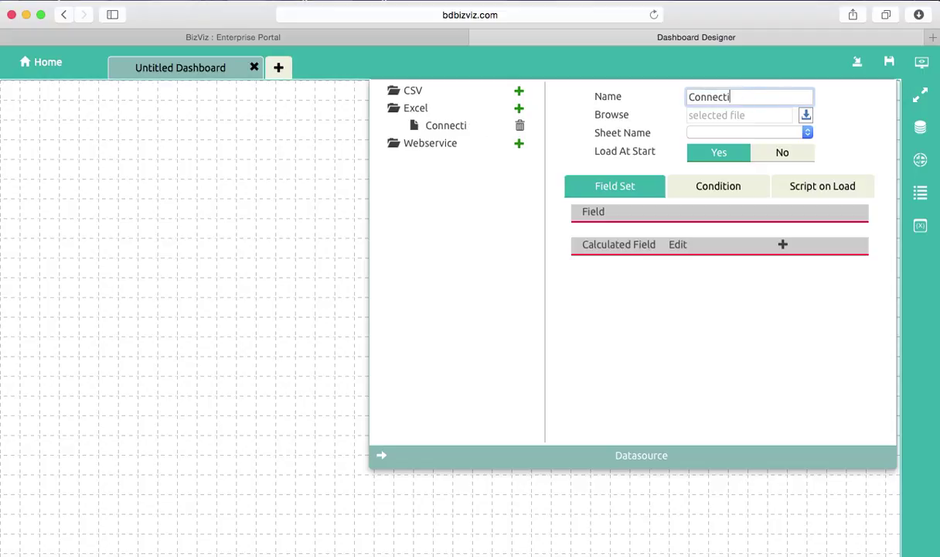
pyautogui.press('BackSpace')
pyautogui.write('ComboBox')
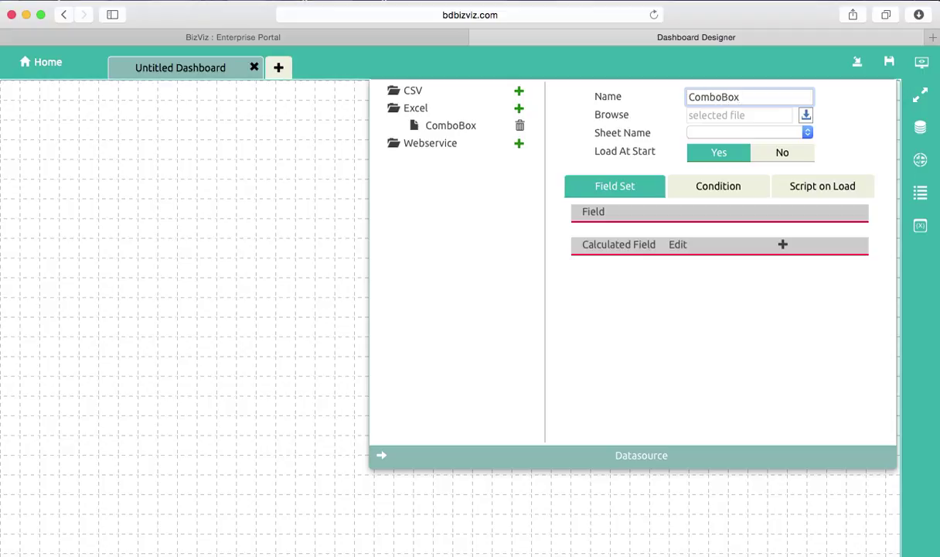
# Load the AutoSales-Drilldown Excel file from the Sample-Data folder into the ComboBox connection and use Sheet3
pyautogui.click(805, 114)
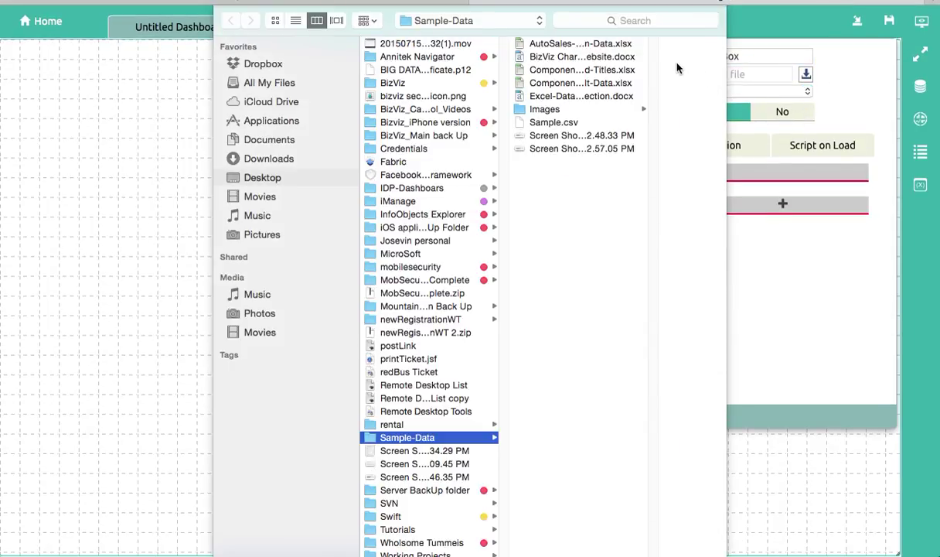
pyautogui.doubleClick(615, 44)
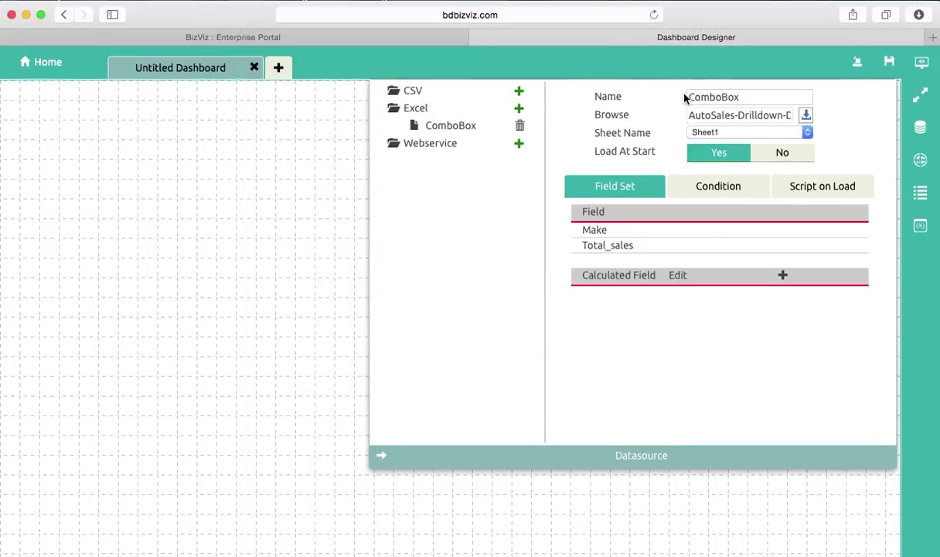
pyautogui.click(808, 133)
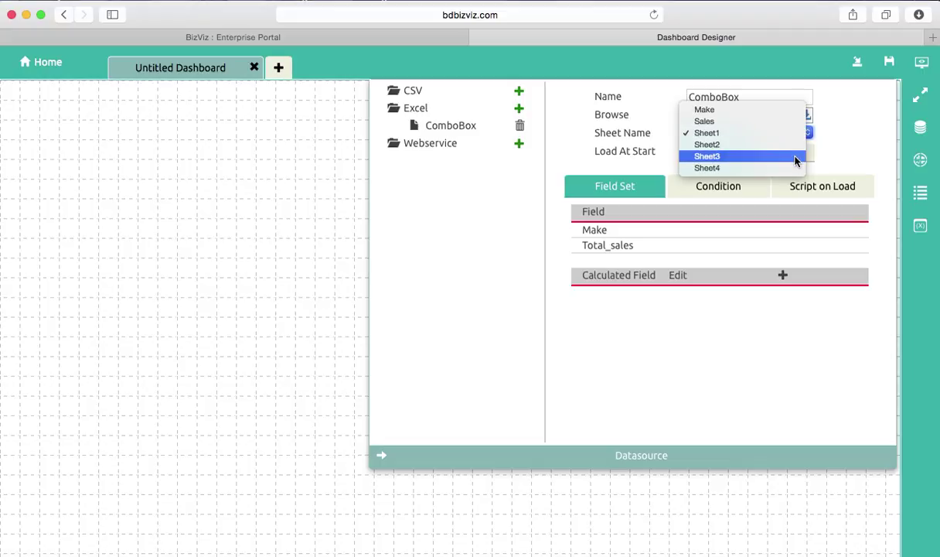
pyautogui.click(796, 158)
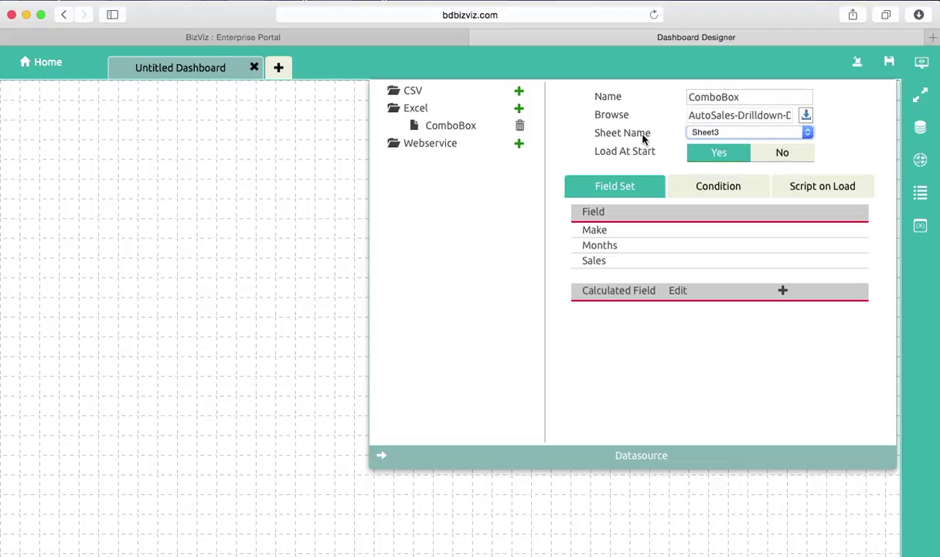
# Create a second Excel data connection and name it Datagrid
pyautogui.click(519, 110)
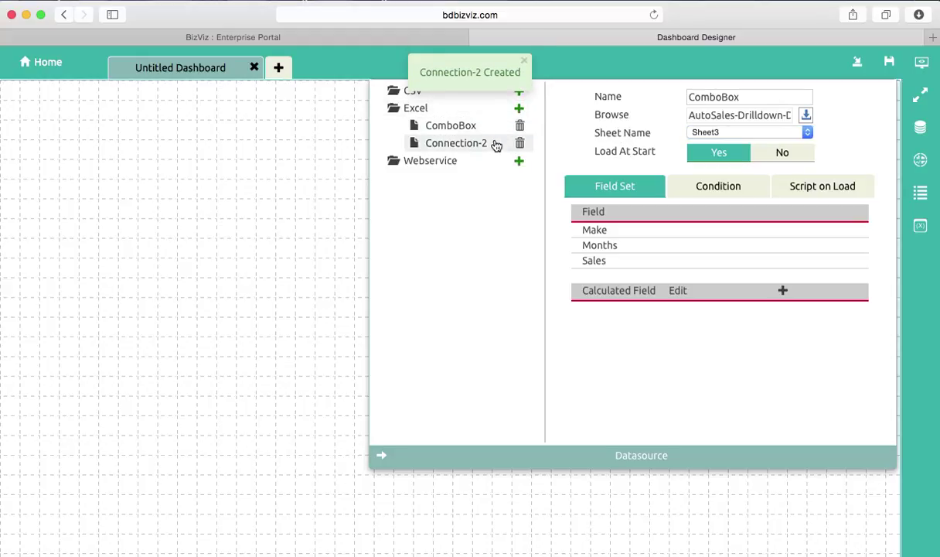
pyautogui.click(495, 147)
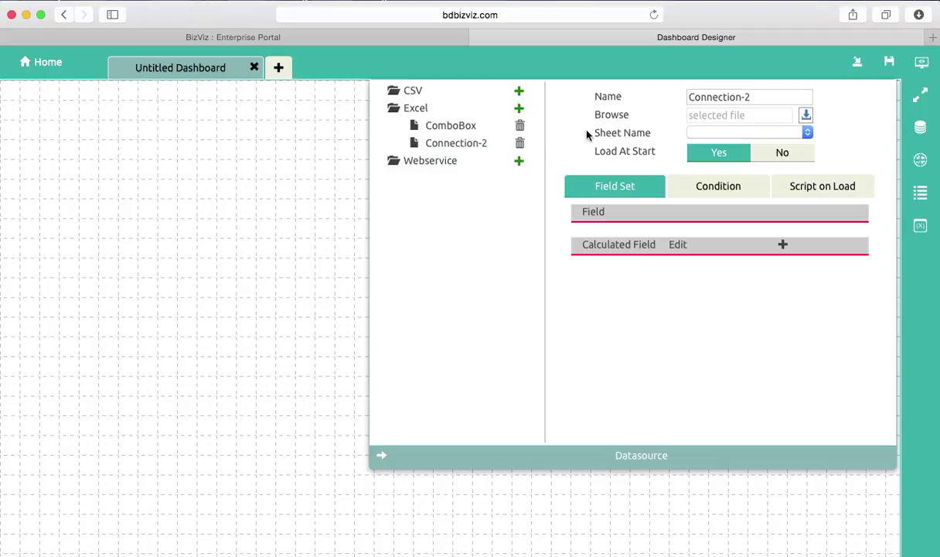
pyautogui.click(757, 98)
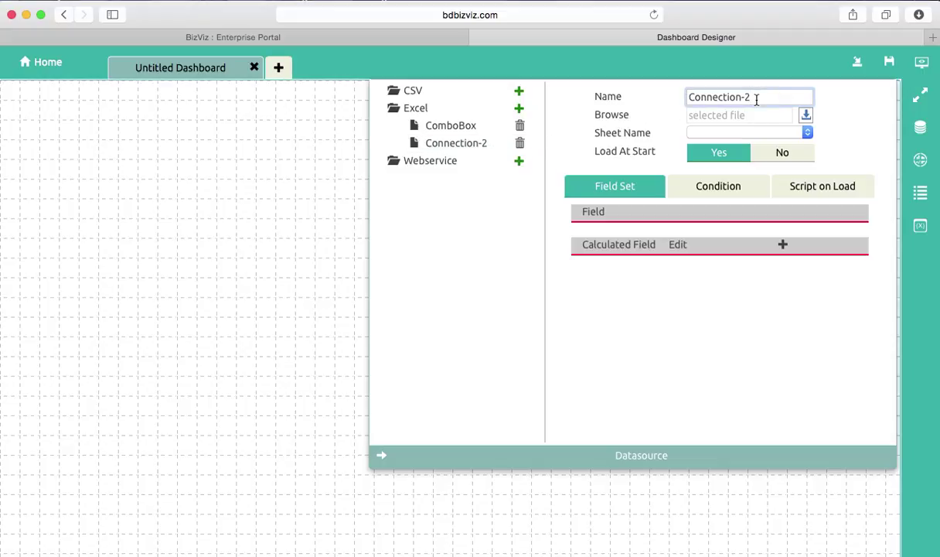
pyautogui.press('BackSpace')
pyautogui.press('BackSpace')
pyautogui.press('BackSpace')
pyautogui.press('BackSpace')
pyautogui.press('BackSpace')
pyautogui.press('BackSpace')
pyautogui.press('BackSpace')
pyautogui.press('BackSpace')
pyautogui.press('BackSpace')
pyautogui.press('BackSpace')
pyautogui.press('BackSpace')
pyautogui.press('BackSpace')
pyautogui.write('Data')
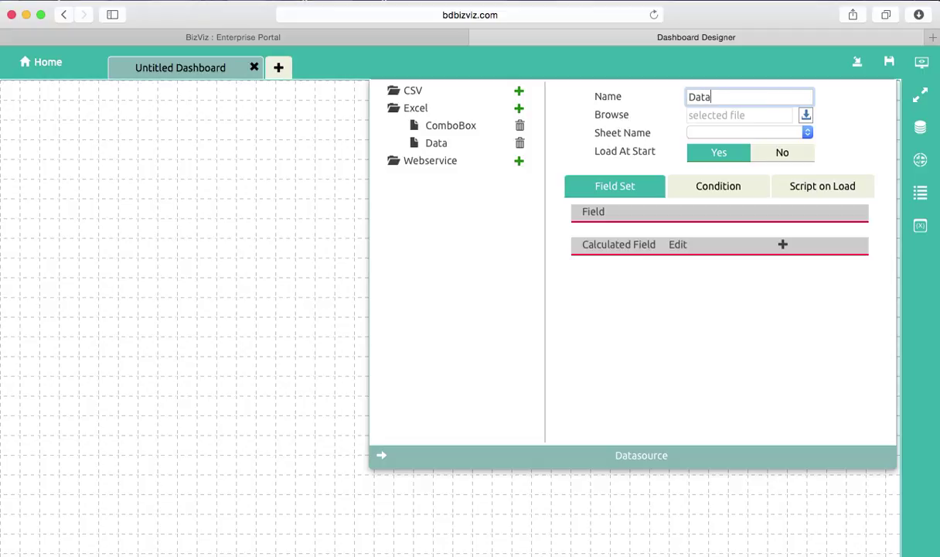
pyautogui.write('grid')
# Load the AutoSales-Drilldown Excel file into the Datagrid connection and use Sheet3
pyautogui.click(805, 115)
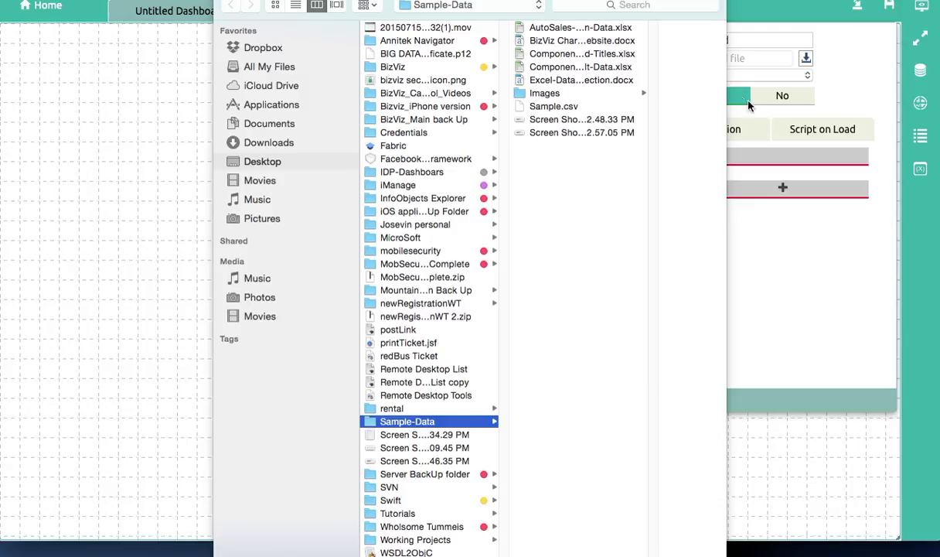
pyautogui.doubleClick(615, 27)
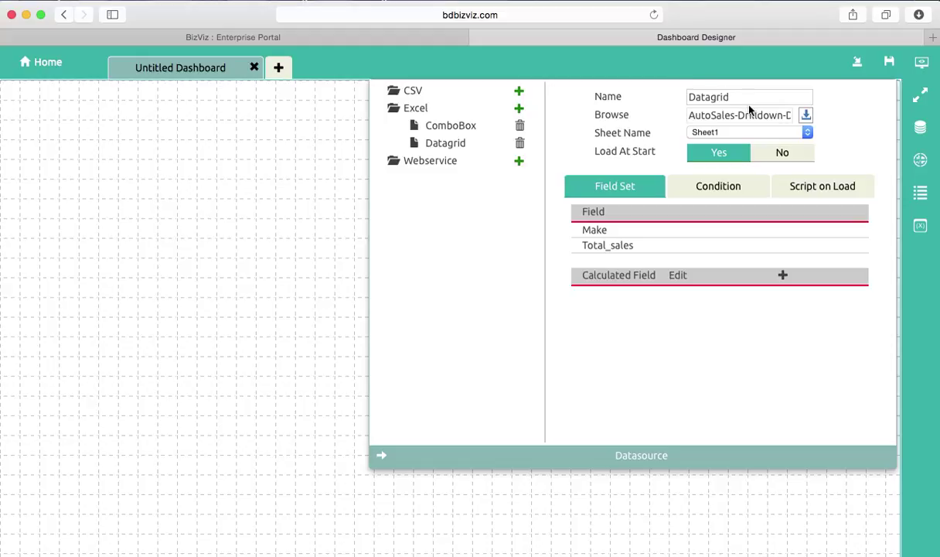
pyautogui.click(808, 133)
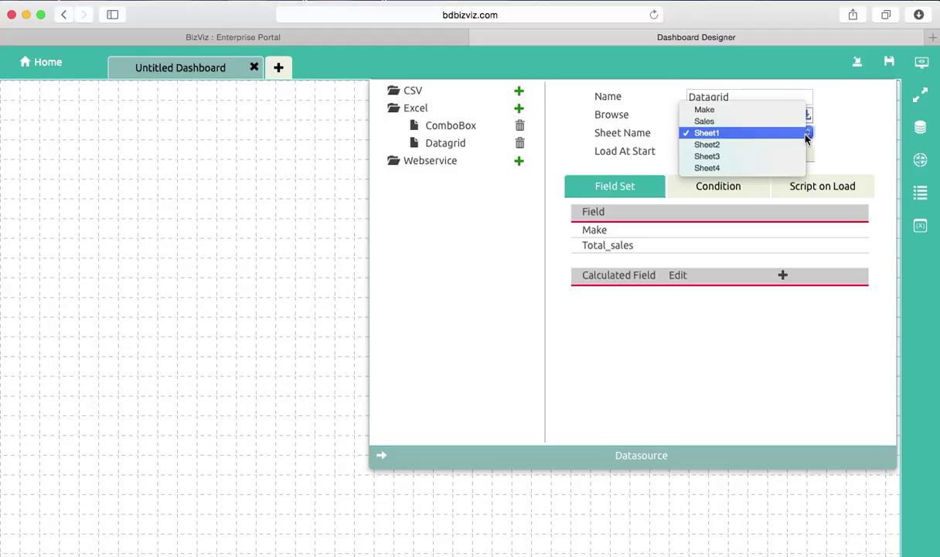
pyautogui.click(793, 156)
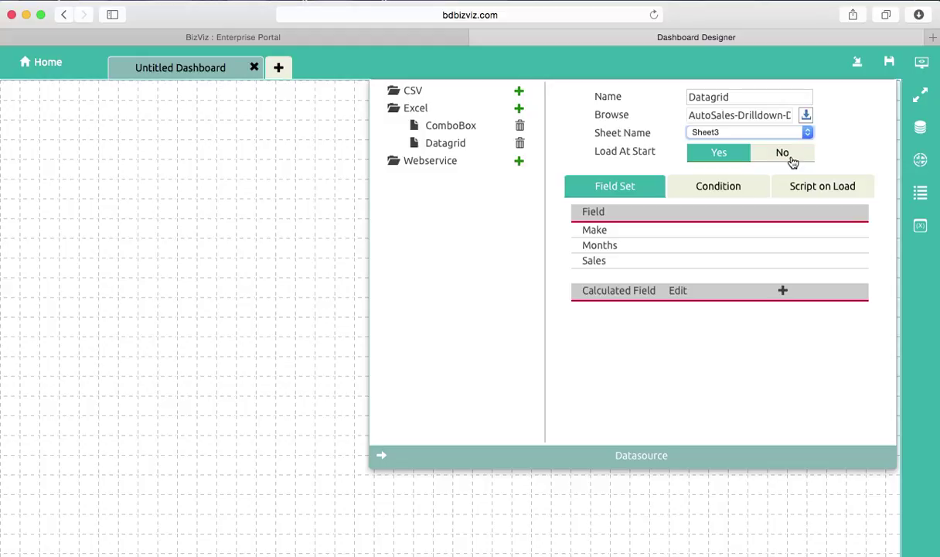
# Add a combo box from the Filters components near the upper middle of the dashboard canvas
pyautogui.click(920, 160)
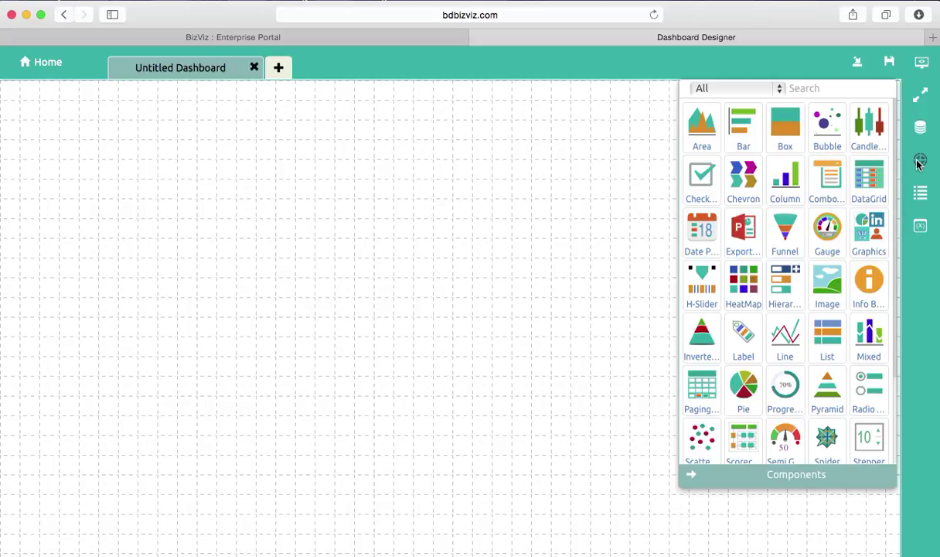
pyautogui.click(778, 90)
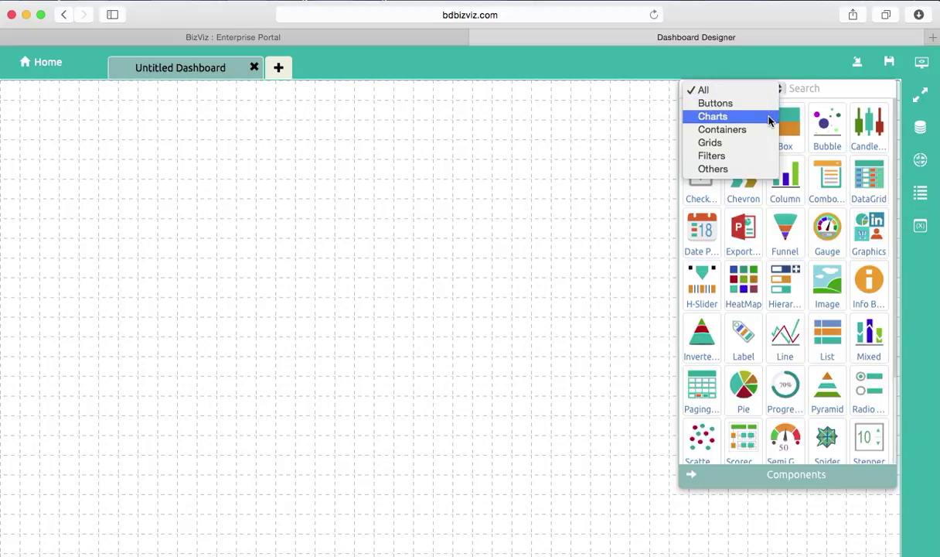
pyautogui.click(760, 156)
pyautogui.moveTo(757, 150); pyautogui.dragTo(346, 121)
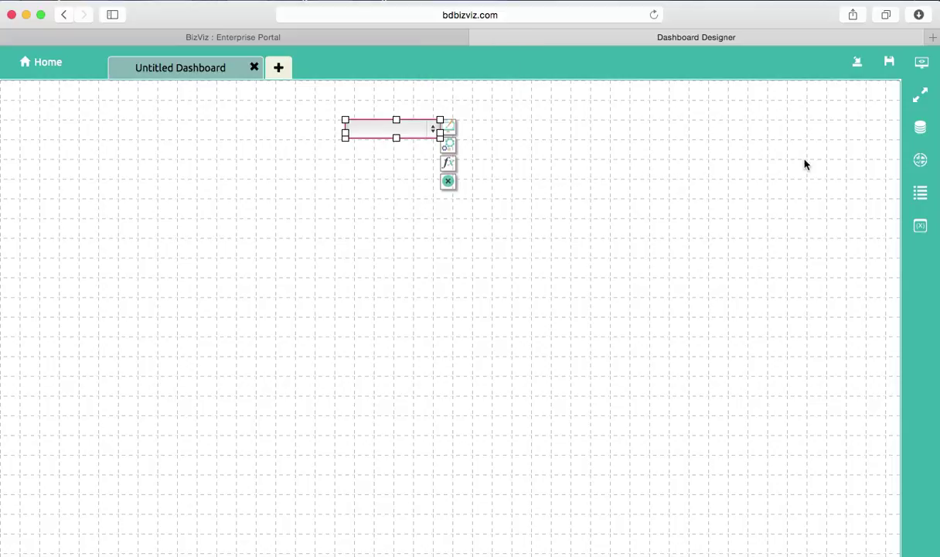
# Add a DataGrid from the Grids components to the canvas below the combo box
pyautogui.click(919, 159)
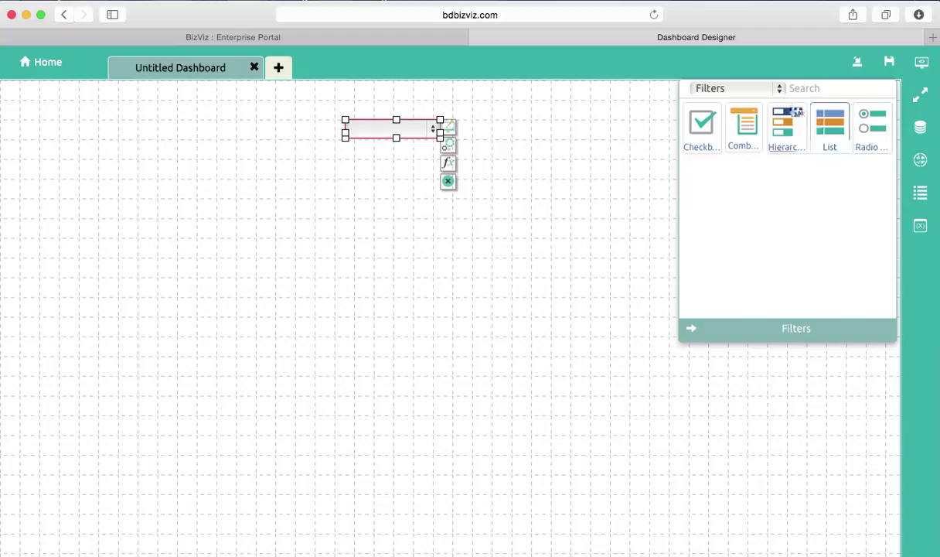
pyautogui.click(781, 88)
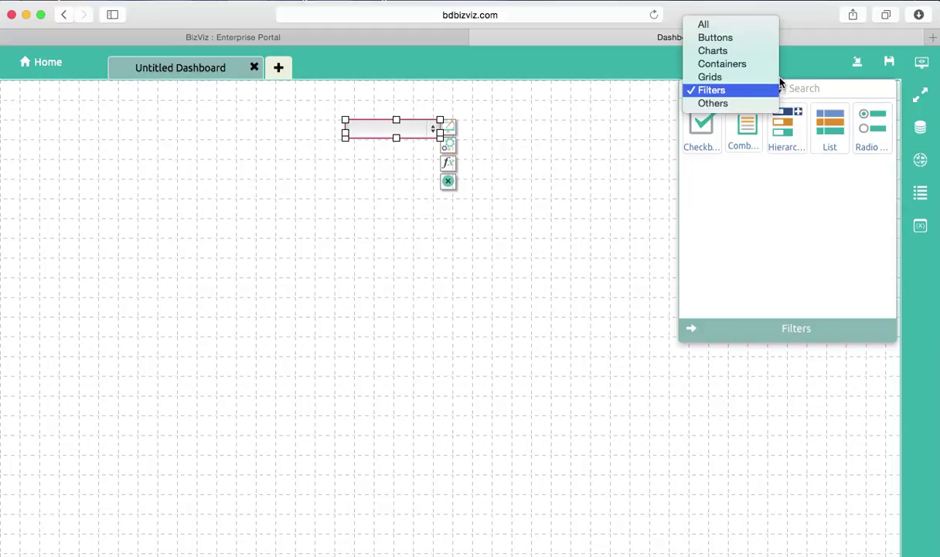
pyautogui.click(779, 78)
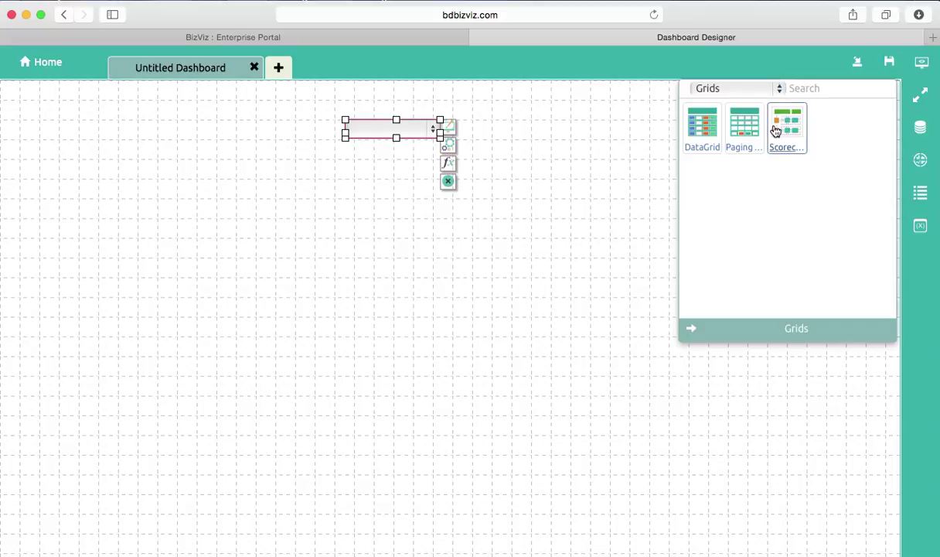
pyautogui.moveTo(707, 130); pyautogui.dragTo(325, 268)
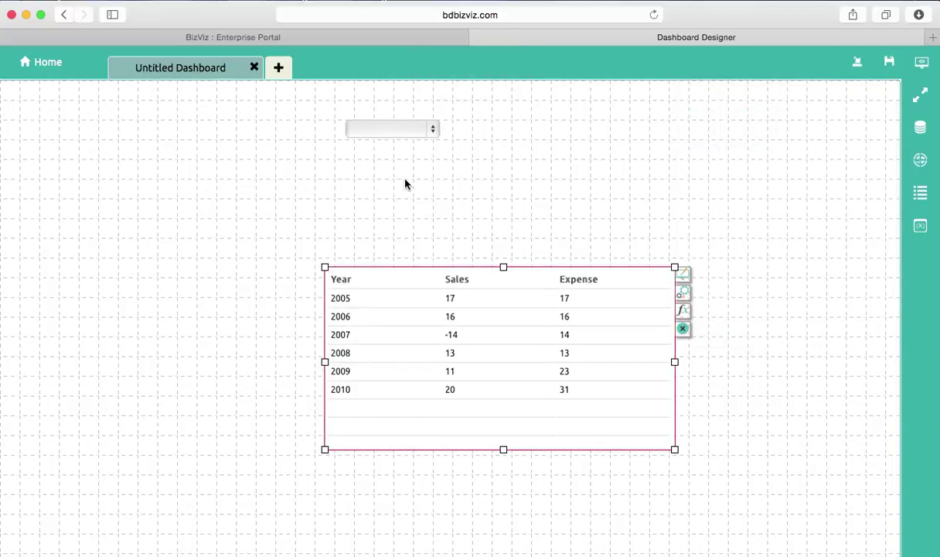
# Bind the combo box to the ComboBox connection, using Make as both the value field and the display field
pyautogui.click(435, 128)
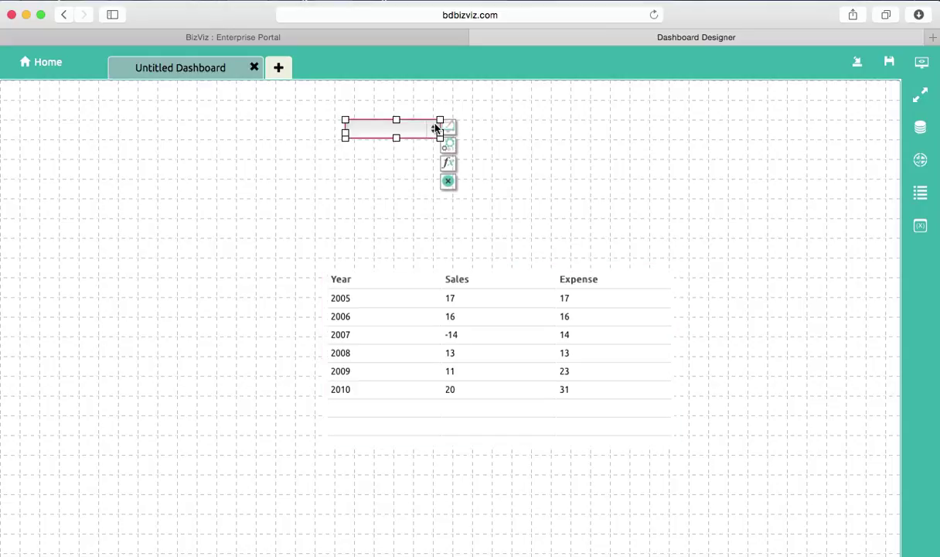
pyautogui.click(448, 150)
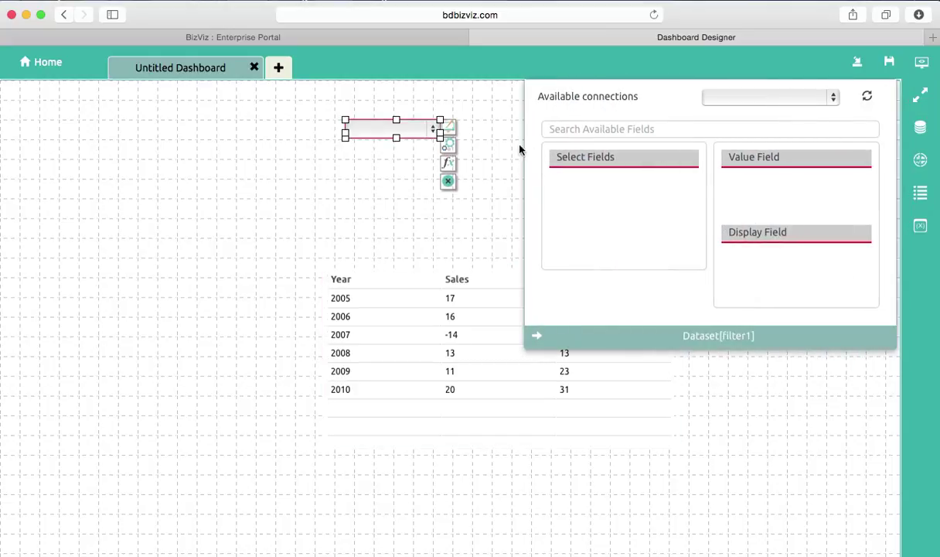
pyautogui.click(766, 99)
pyautogui.click(768, 114)
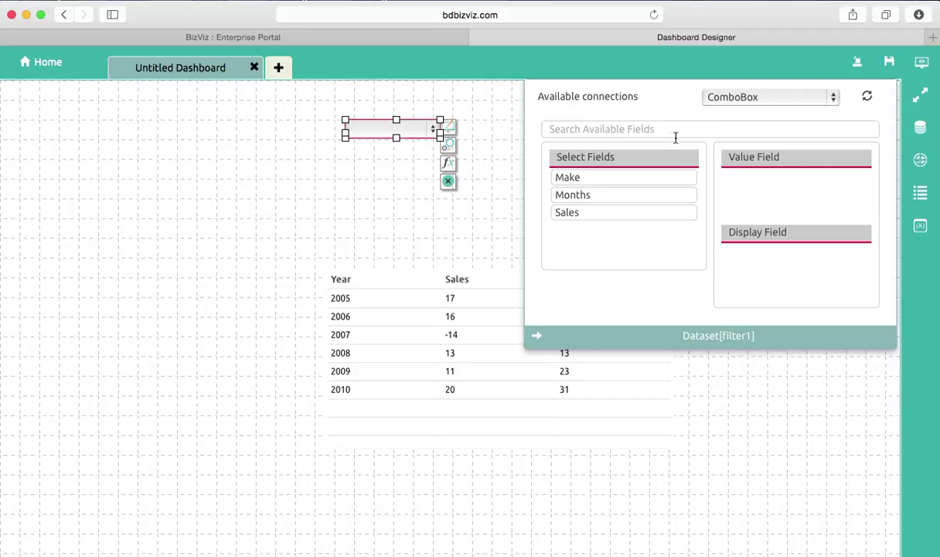
pyautogui.moveTo(679, 173); pyautogui.dragTo(768, 271)
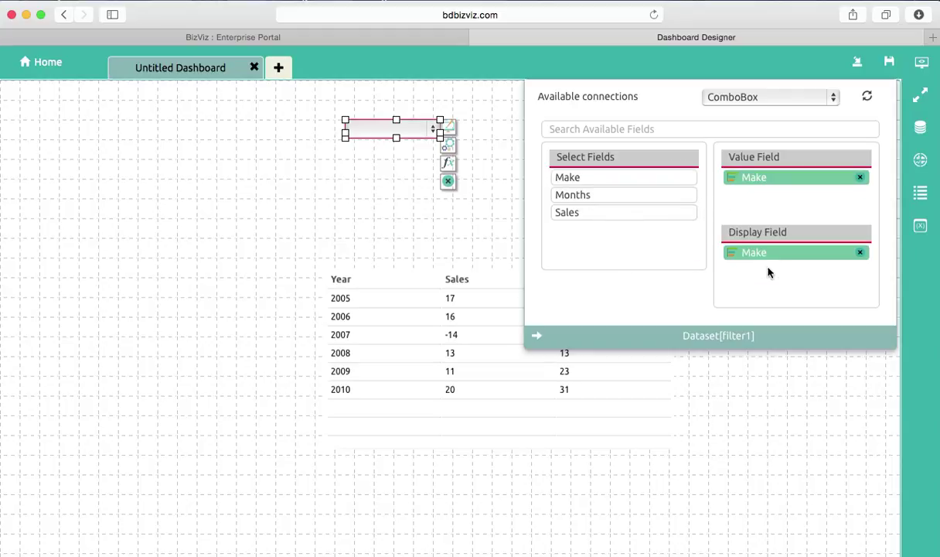
# Bind the data grid to the Datagrid connection with the fields Make, Months and Sales
pyautogui.click(501, 285)
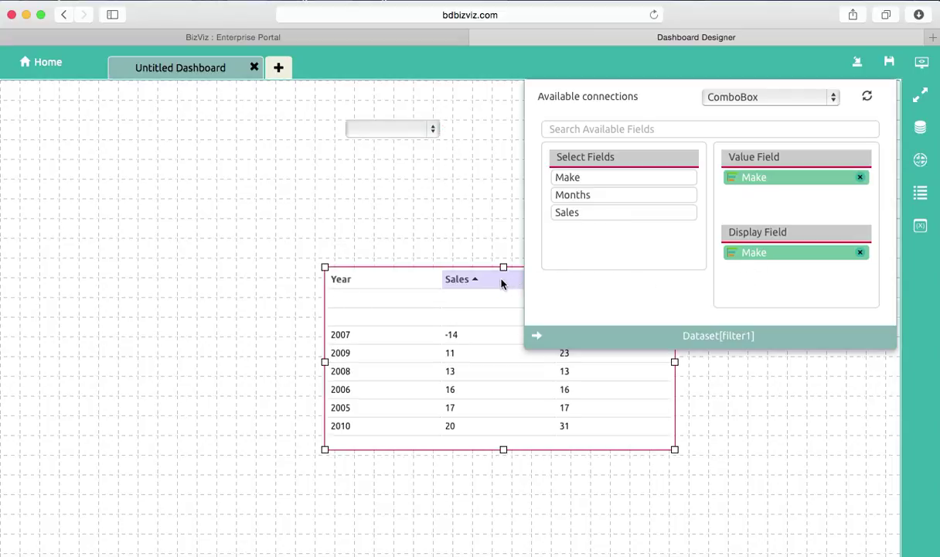
pyautogui.click(537, 335)
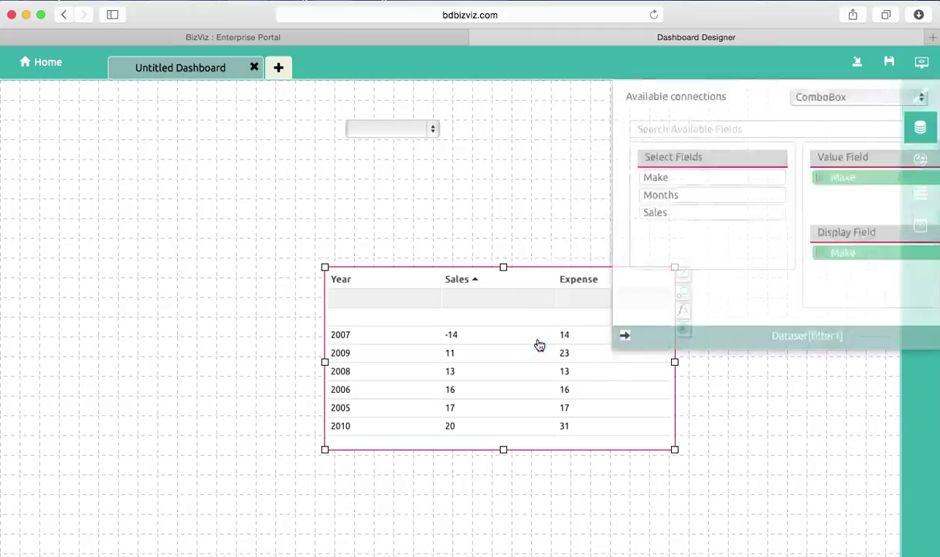
pyautogui.click(683, 297)
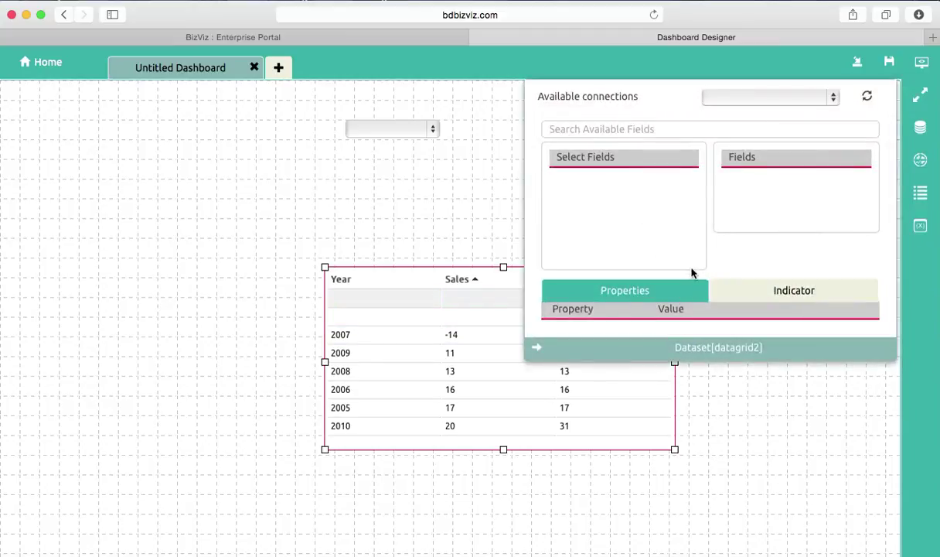
pyautogui.click(831, 98)
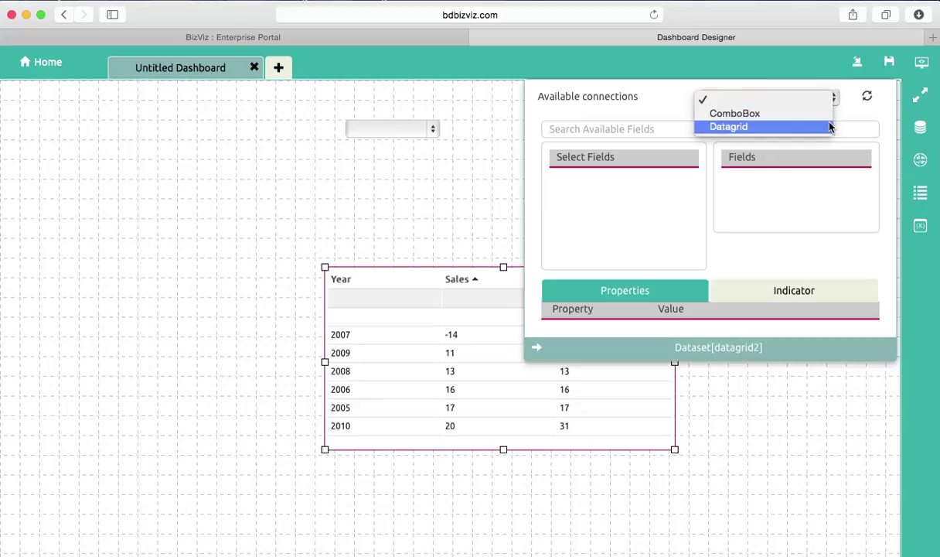
pyautogui.click(828, 126)
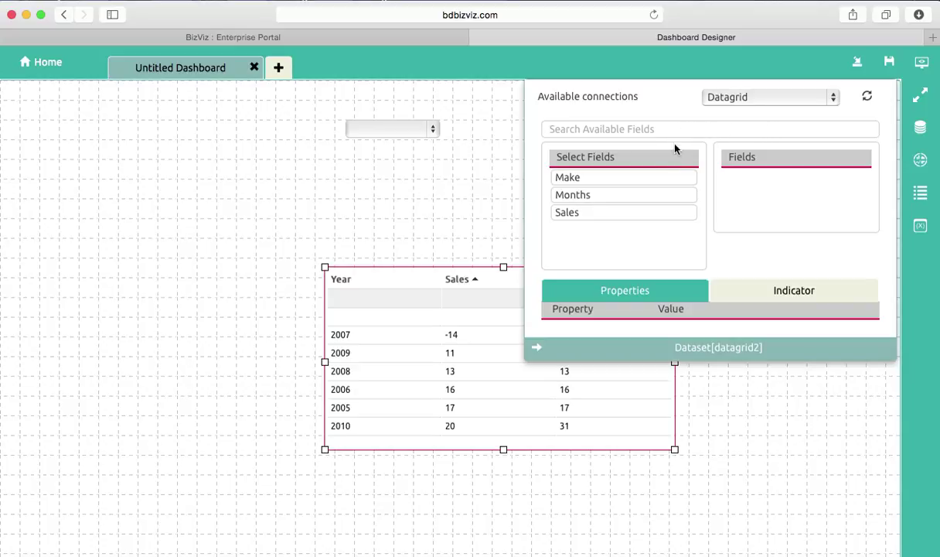
pyautogui.moveTo(676, 180); pyautogui.dragTo(729, 185)
pyautogui.moveTo(672, 197); pyautogui.dragTo(736, 223)
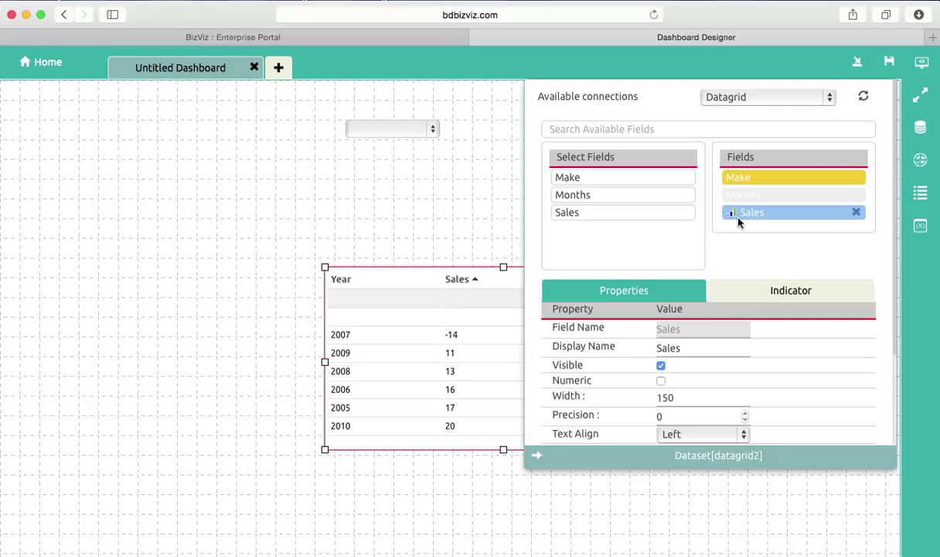
pyautogui.click(537, 455)
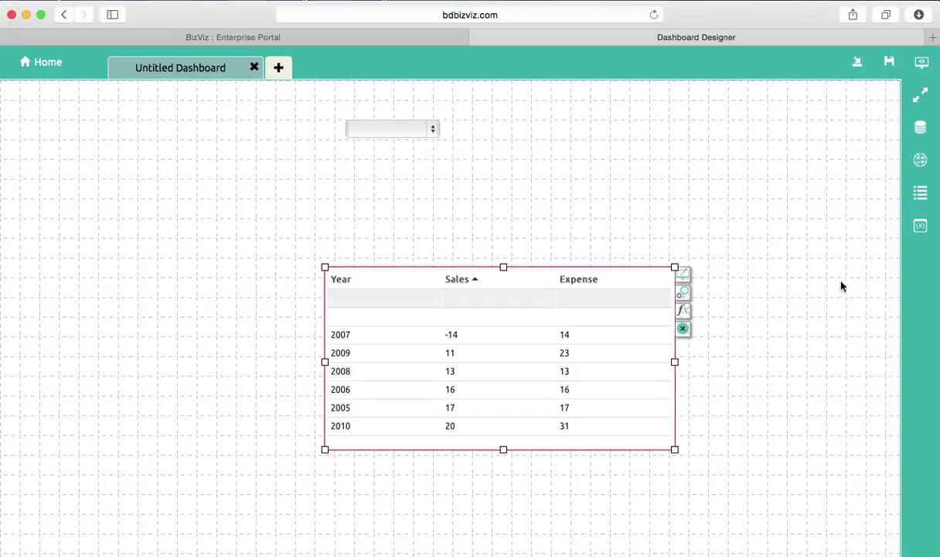
# Copy the combo box filter's display tag filter1.Make from the default field values
pyautogui.click(918, 227)
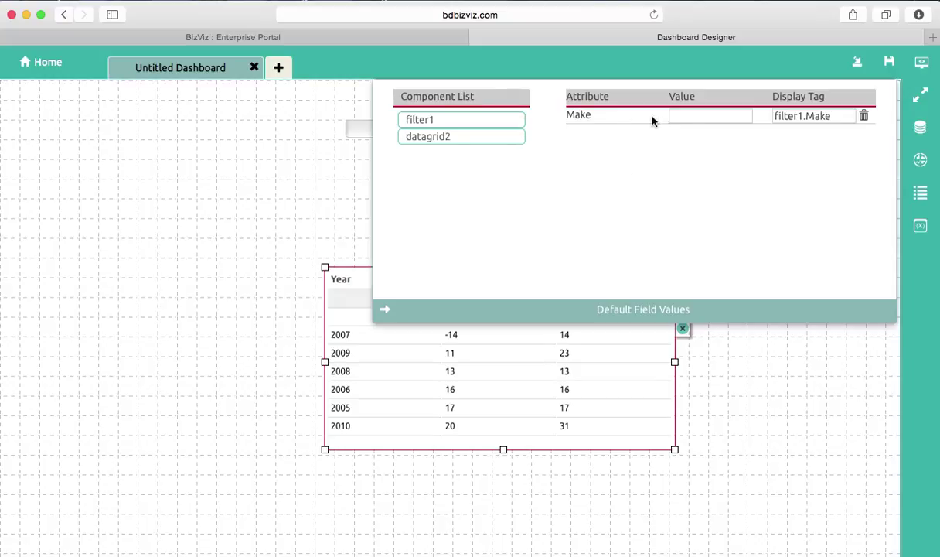
pyautogui.moveTo(833, 116); pyautogui.dragTo(750, 118)
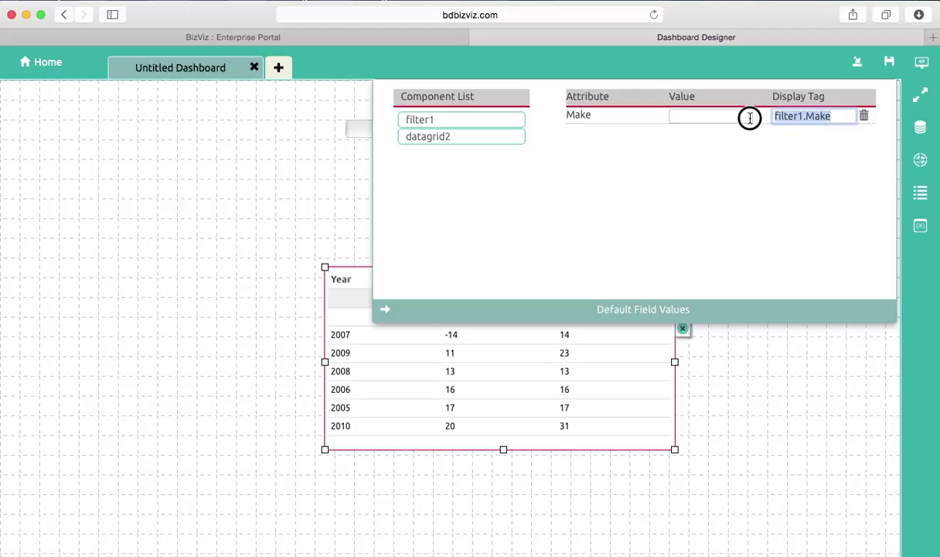
pyautogui.rightClick(790, 120)
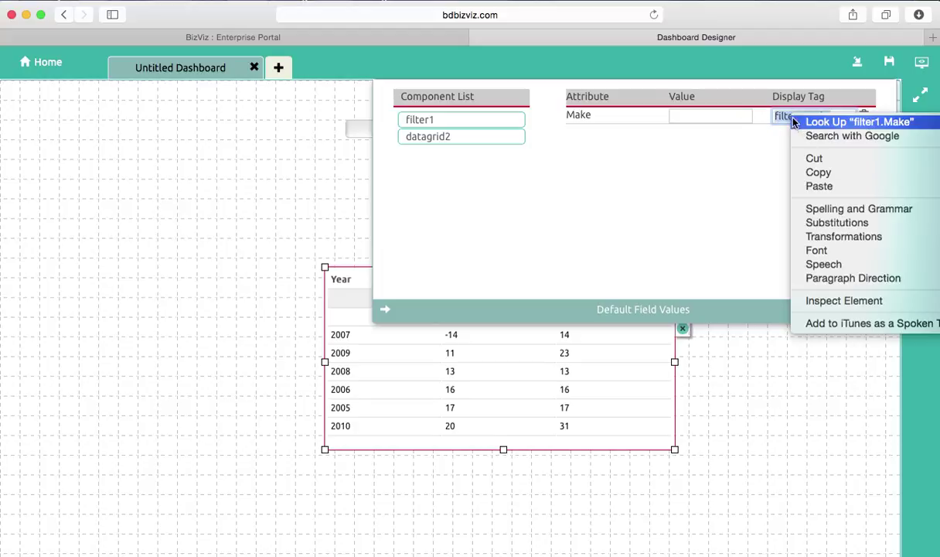
pyautogui.click(814, 172)
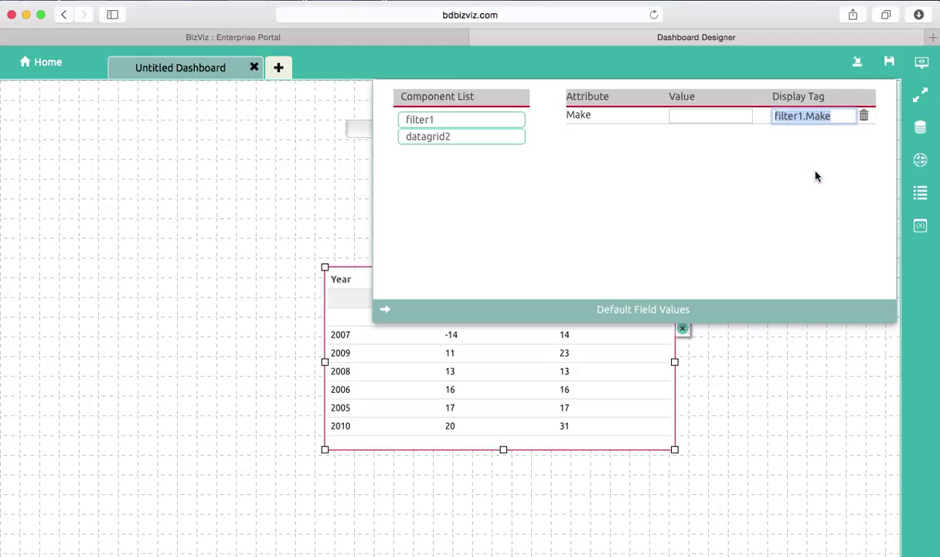
# Set the Make condition of the Datagrid connection to {filter1.Make} and enable its action
pyautogui.click(919, 130)
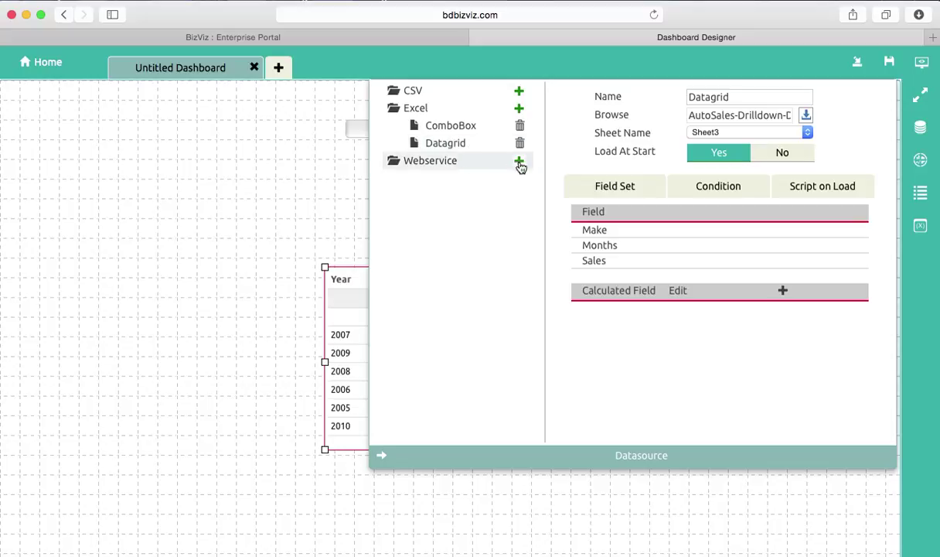
pyautogui.click(719, 188)
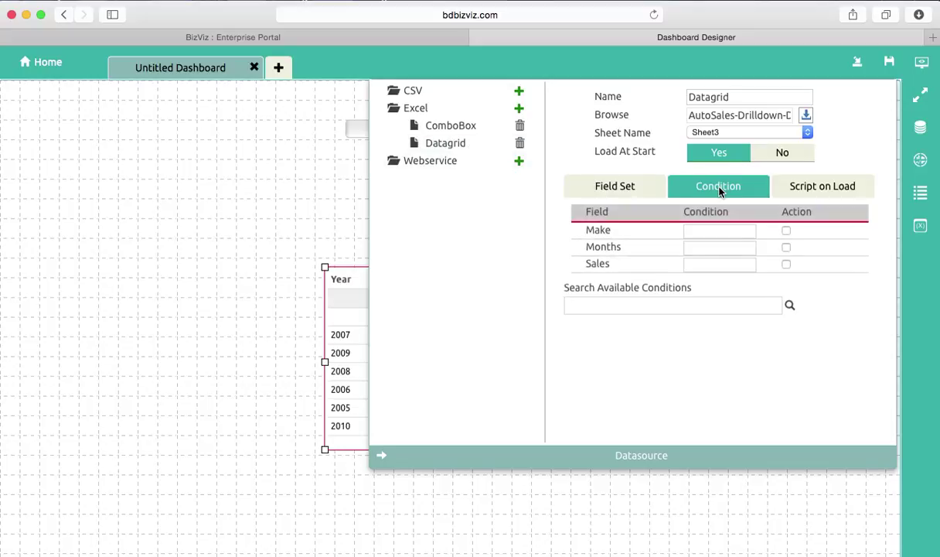
pyautogui.click(714, 232)
pyautogui.rightClick(714, 232)
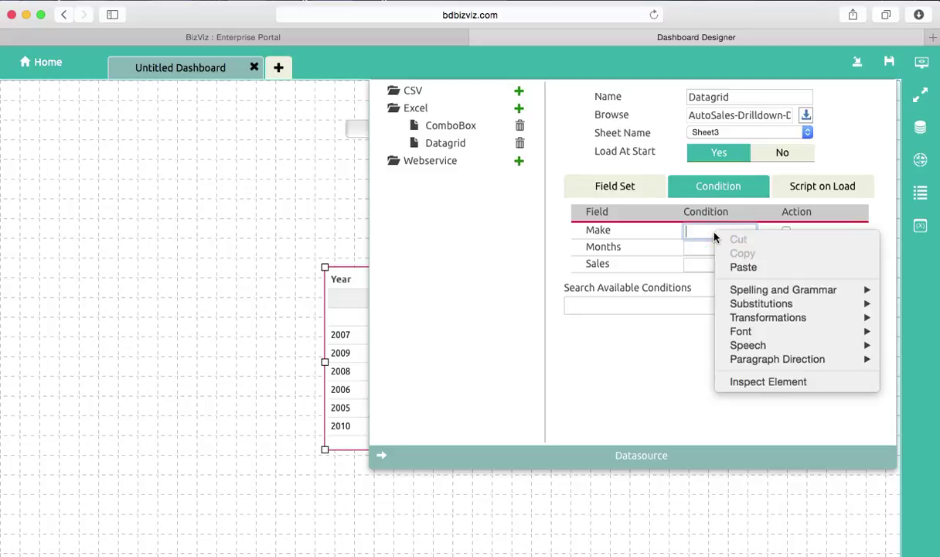
pyautogui.click(736, 266)
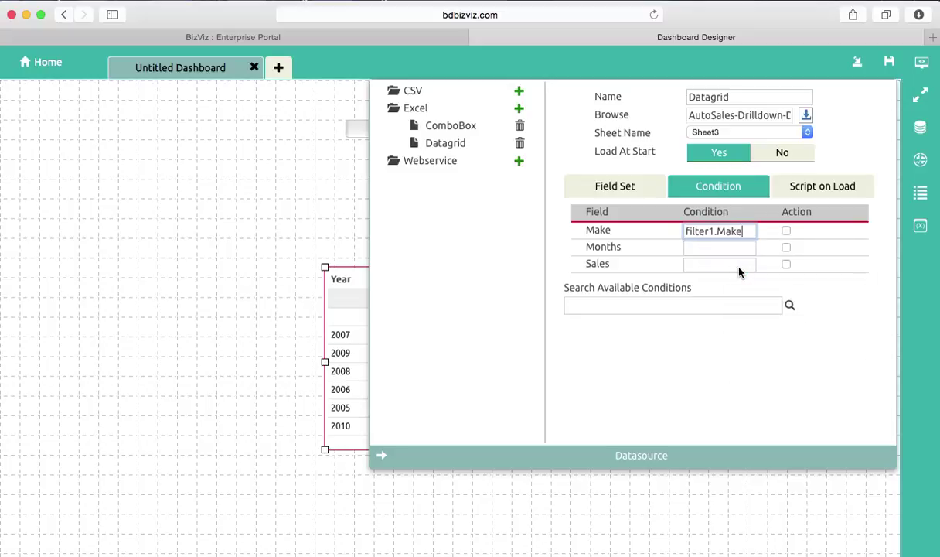
pyautogui.write(')')
pyautogui.press('Left')
pyautogui.press('Left')
pyautogui.press('Left')
pyautogui.press('Left')
pyautogui.press('Left')
pyautogui.press('Left')
pyautogui.press('Left')
pyautogui.press('Left')
pyautogui.press('Left')
pyautogui.press('Left')
pyautogui.press('Left')
pyautogui.press('Left')
pyautogui.press('Left')
pyautogui.write('{')
pyautogui.click(786, 232)
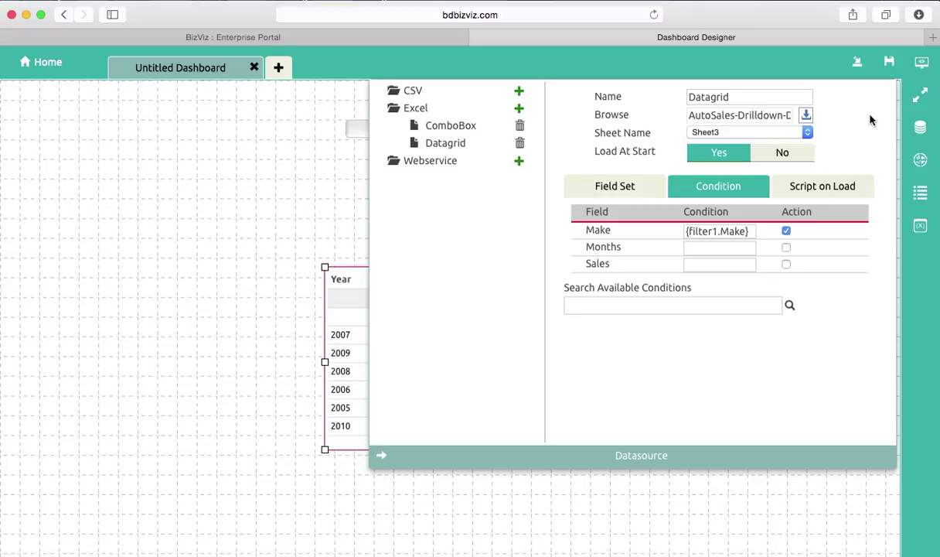
# Preview the dashboard and test the combo box by choosing Hyundai, Tata and Mahindra in turn
pyautogui.click(920, 65)
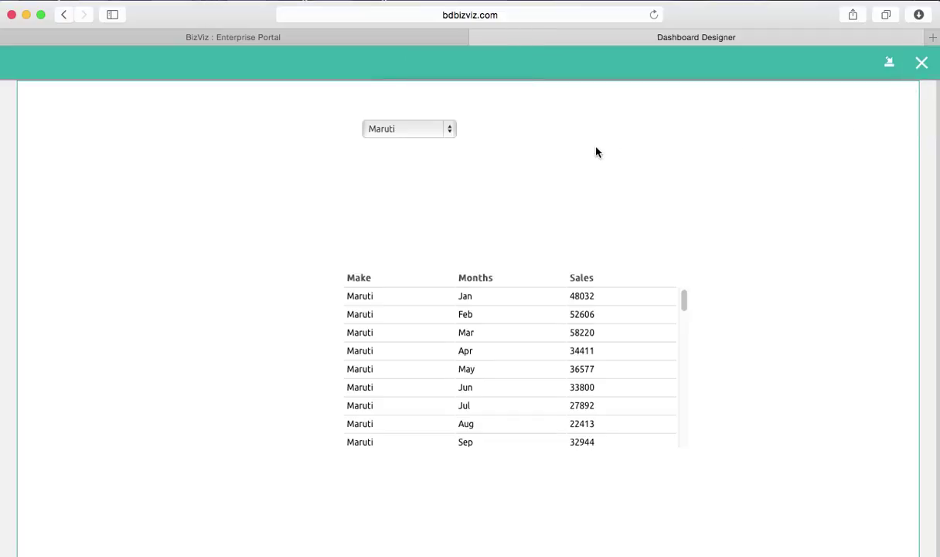
pyautogui.click(451, 131)
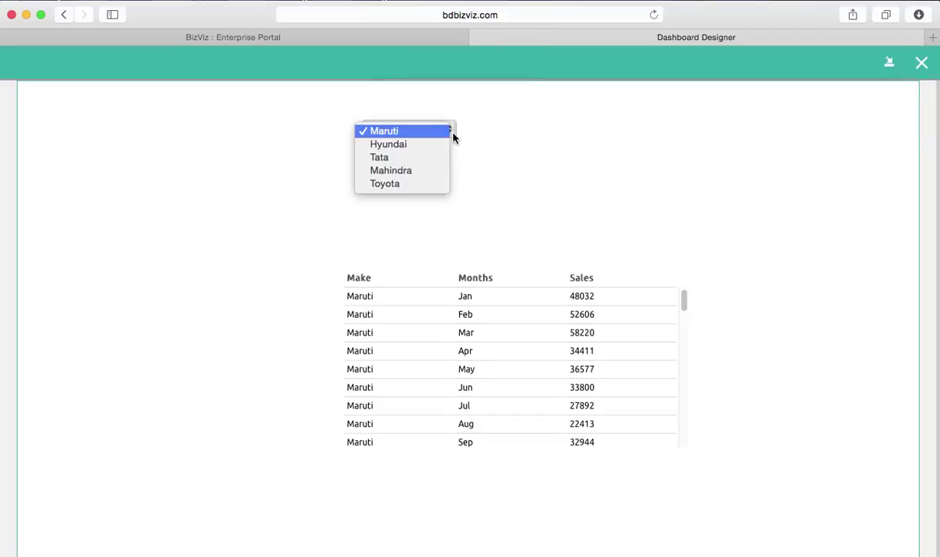
pyautogui.click(448, 152)
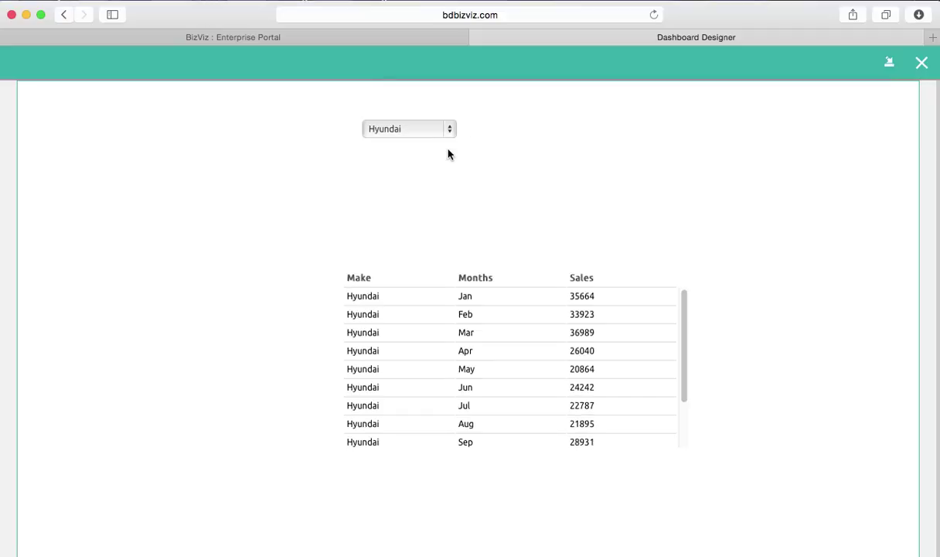
pyautogui.click(451, 131)
pyautogui.click(447, 143)
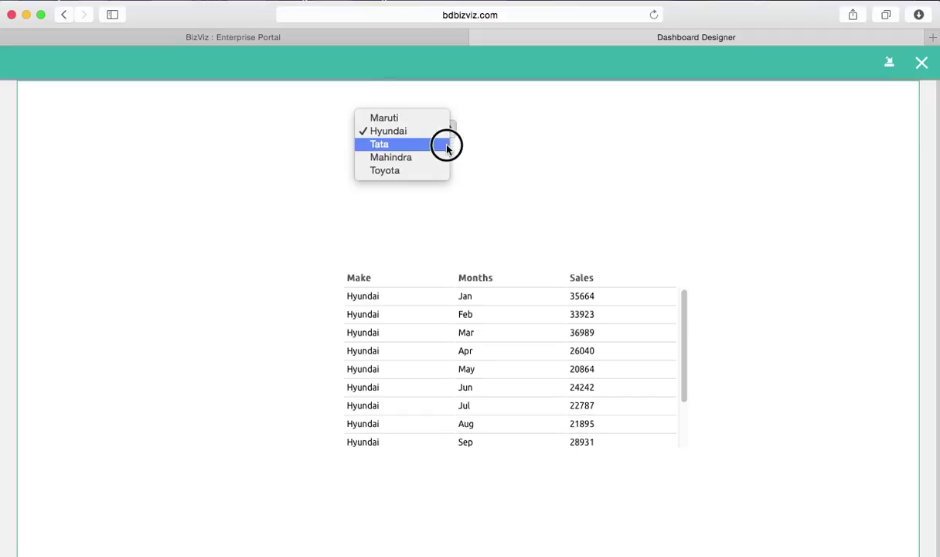
pyautogui.click(450, 132)
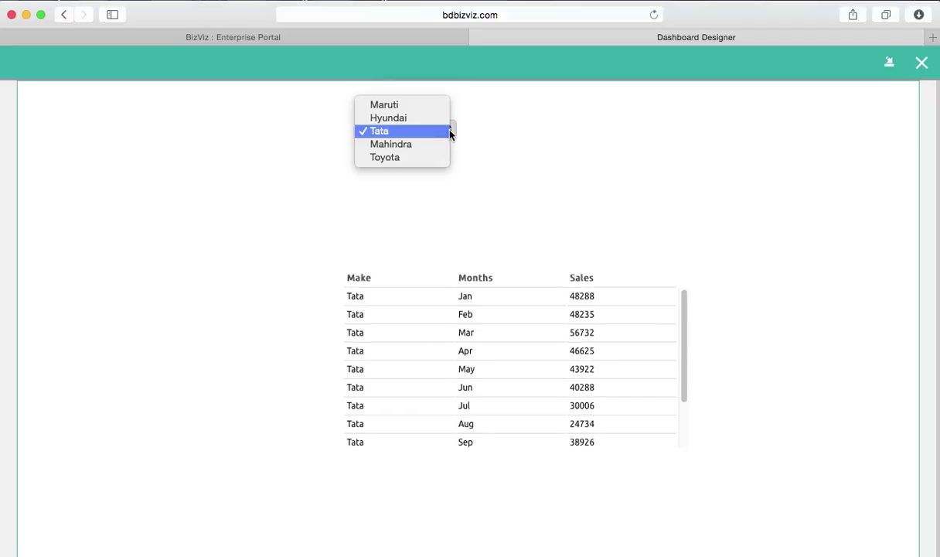
pyautogui.click(444, 149)
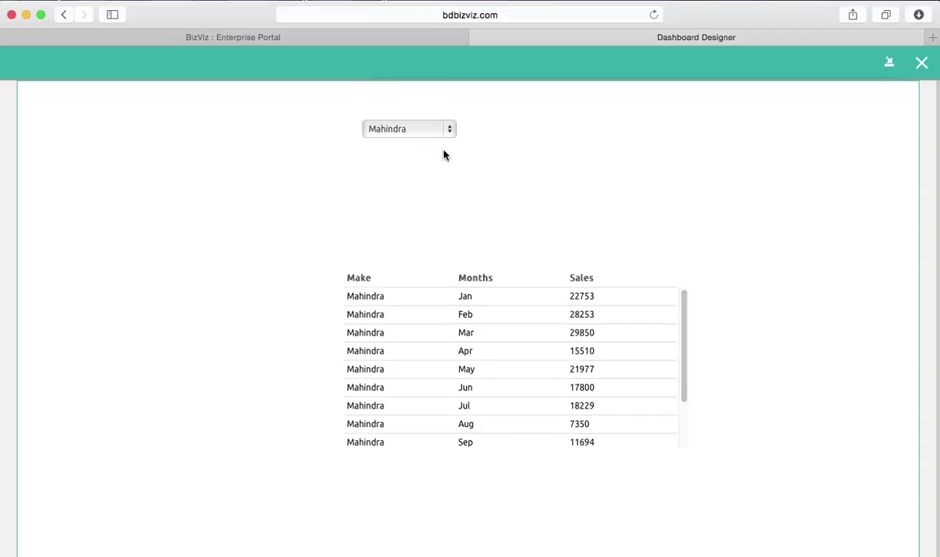